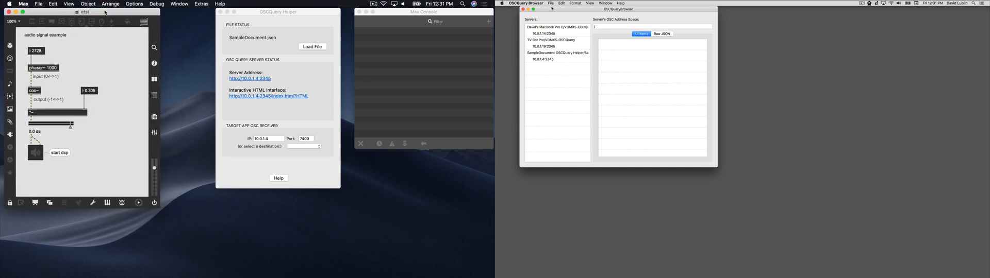
Step: Briefly turn the Max patch's audio output on to test the signal, and turn it off again
drag(552, 7, 543, 9)
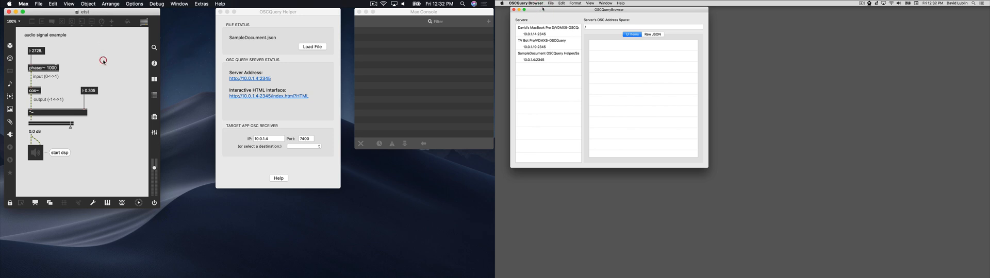
click(41, 157)
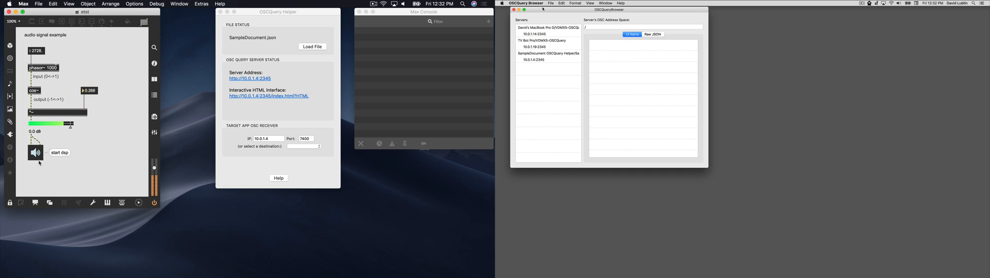
click(38, 160)
Step: Unlock the Max patch and add a udpreceive 7400 object above the number box that feeds the multiplier
super+click(89, 128)
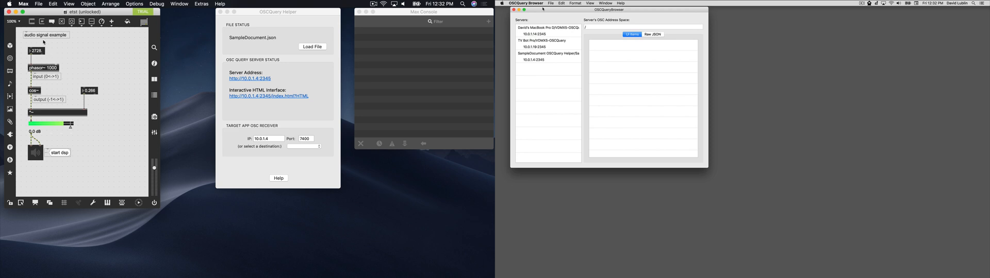
text(n)
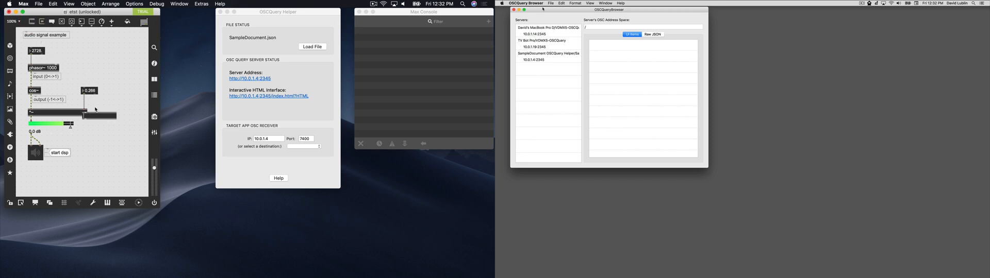
text(udp)
key(Right)
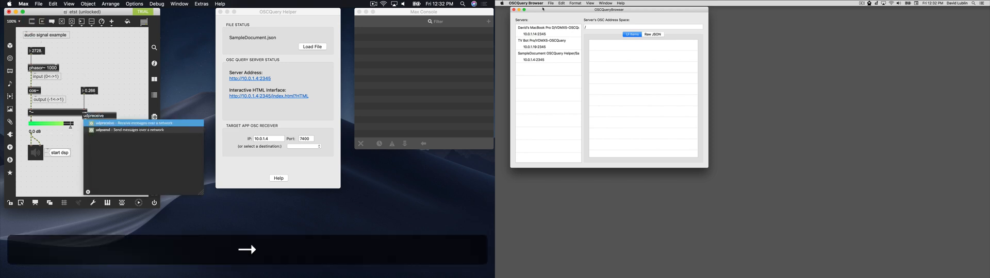
text(7400)
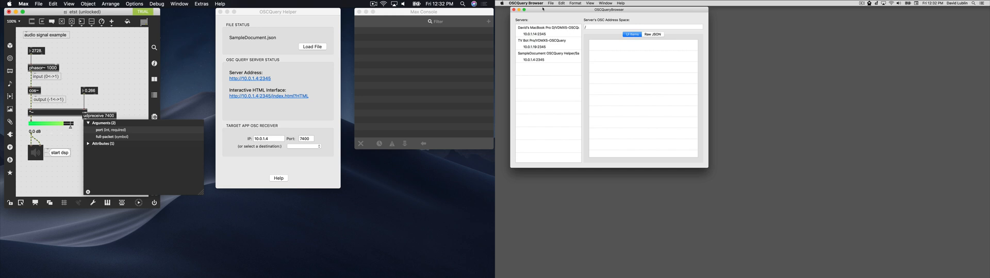
key(Tab)
key(Return)
drag(94, 118, 93, 45)
Step: Duplicate the phasor~ object as print oscin, connect the udpreceive outlet to it, and lock the patch
click(92, 49)
drag(52, 71, 101, 66)
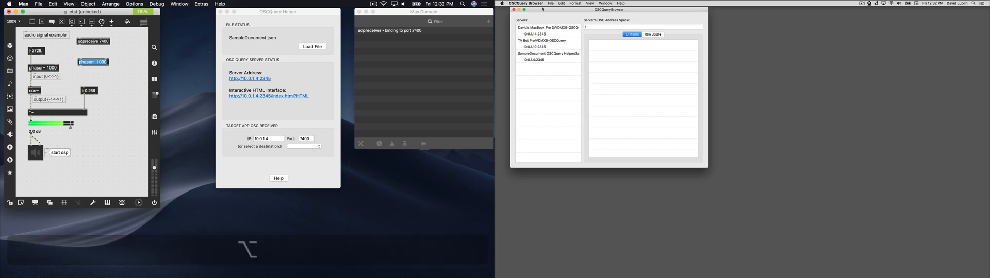
text(print os)
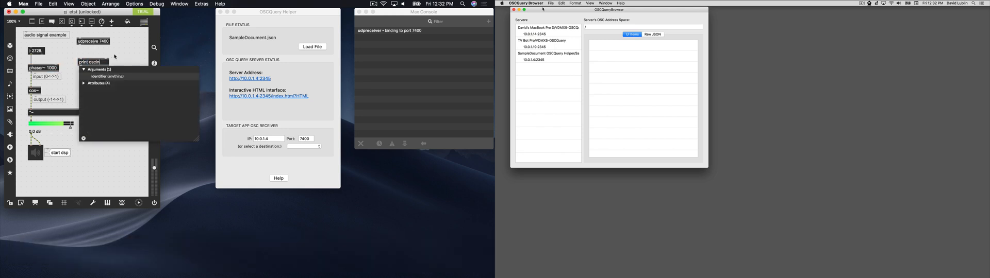
text(cin)
click(115, 57)
drag(79, 45, 119, 61)
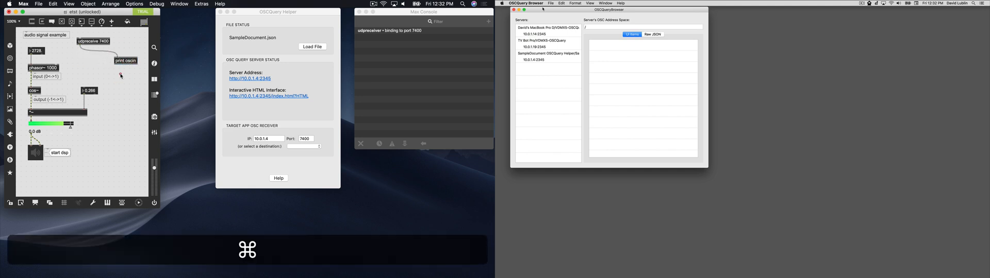
super+click(120, 76)
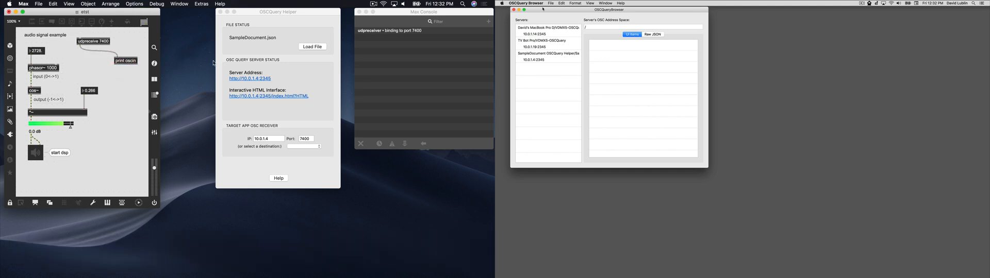
Step: Check the loaded file in OSCQuery Helper, and browse the SampleDocument server's address space in OSCQuery Browser
click(254, 61)
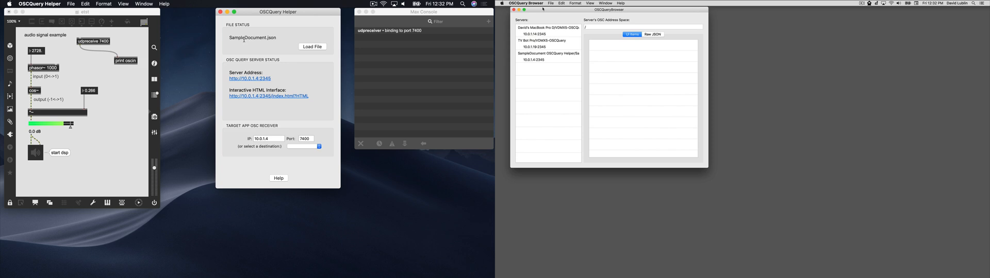
drag(229, 37, 277, 38)
click(277, 38)
key(super)
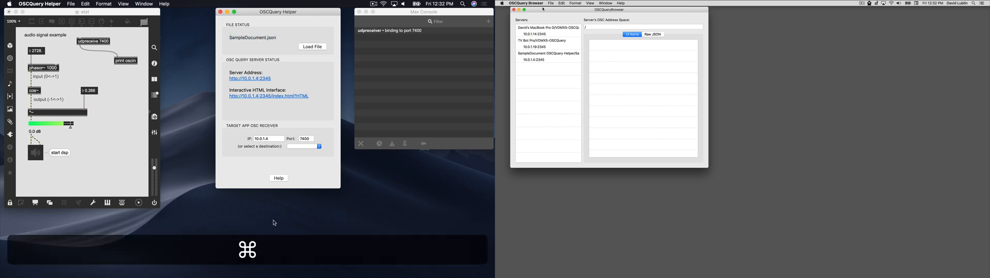
click(551, 58)
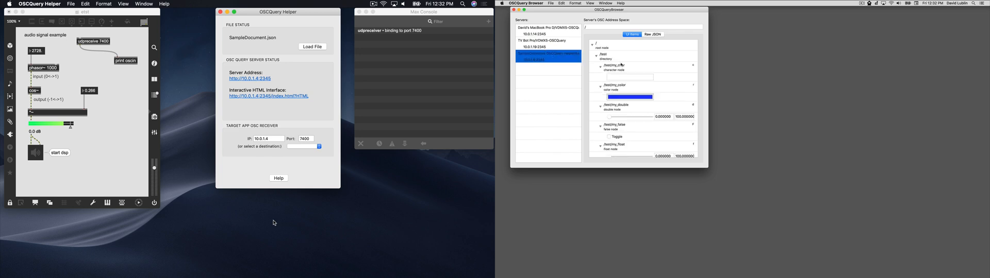
scroll(621, 64, down, 3)
scroll(621, 64, down, 10)
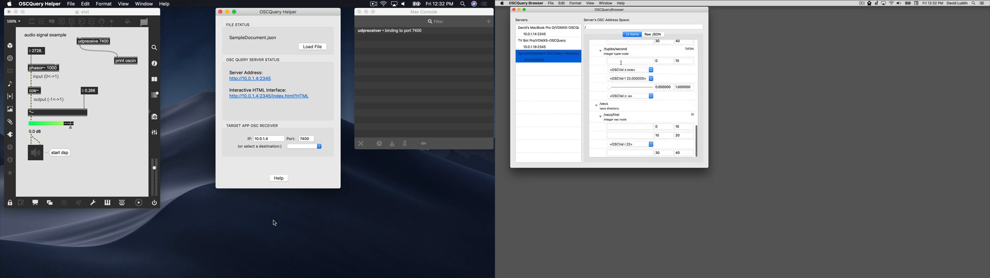
scroll(621, 63, up, 5)
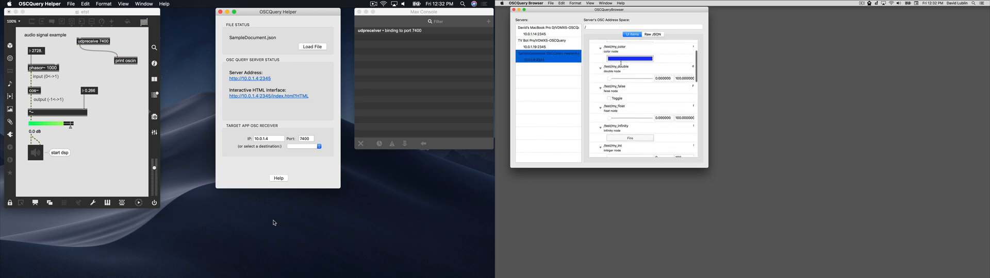
Step: Send test messages by raising the /test/my_float slider to about 10 and firing /test/my_infinity
drag(611, 118, 615, 118)
scroll(616, 117, up, 3)
scroll(617, 113, down, 5)
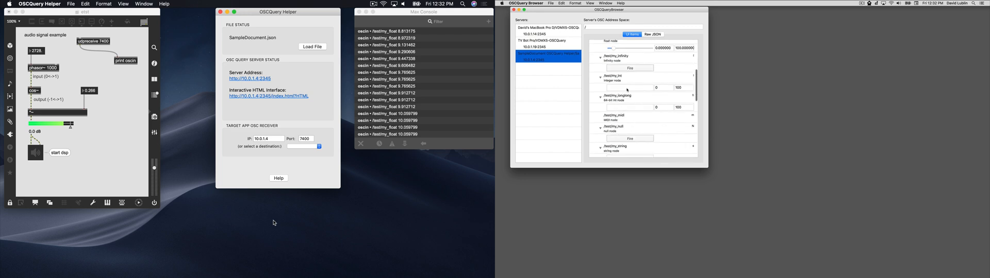
click(638, 70)
Step: Send the string hello to the /test/my_string node
scroll(631, 103, down, 3)
click(630, 107)
text(hello)
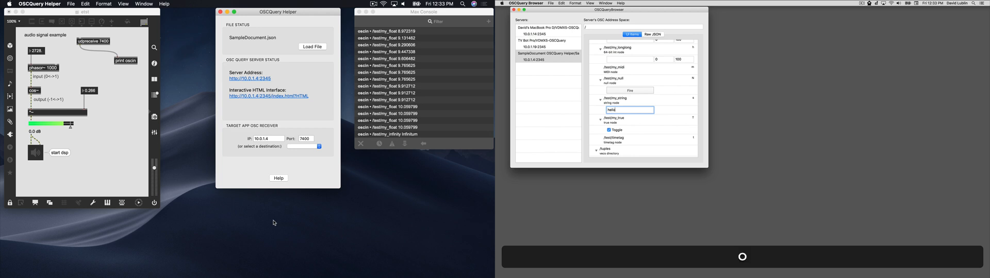
key(Return)
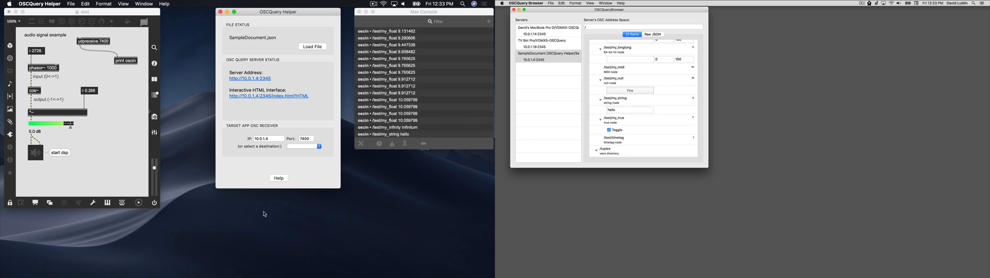
Step: Search the system for oscq to reach the OSCQuery Helper folder, and open SampleDocument.json in an enlarged window
click(111, 117)
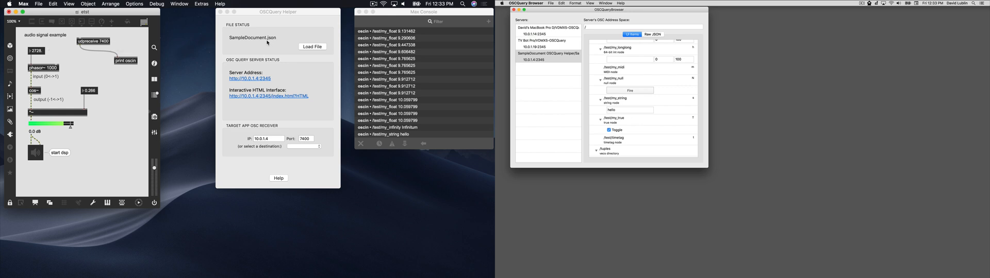
click(83, 60)
key(super+space)
text(osc)
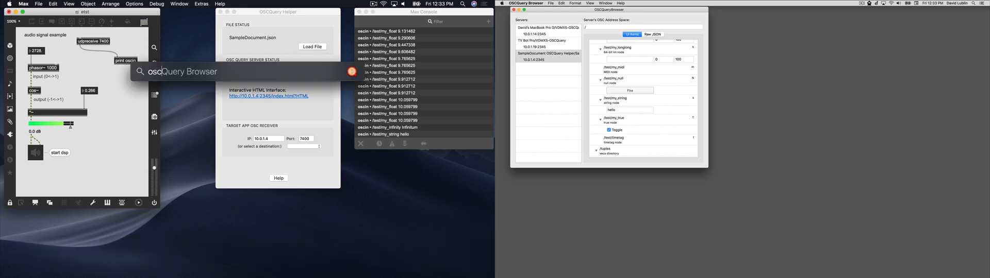
text(q)
key(Down)
key(Down)
key(Down)
key(Down)
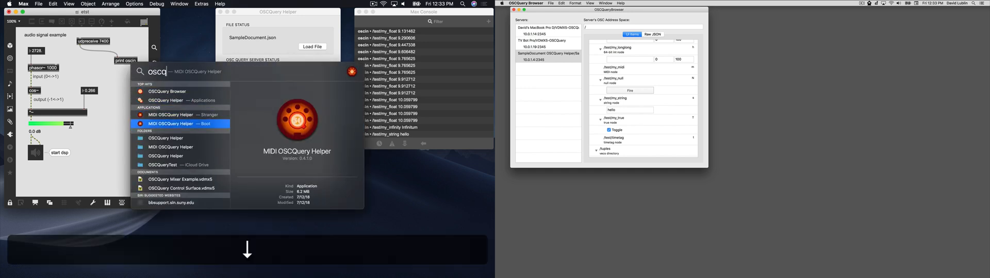
key(Return)
key(Down)
key(super+Down)
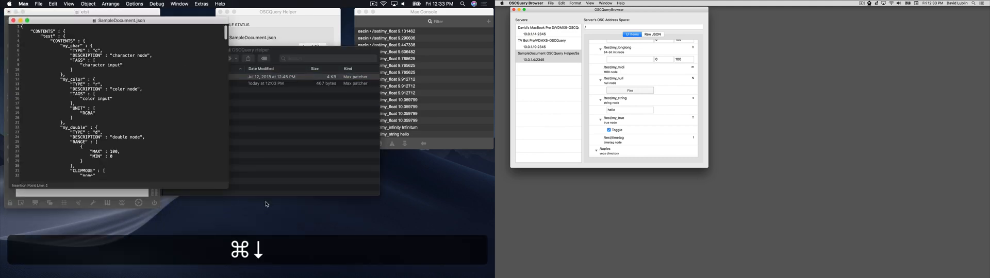
drag(154, 21, 146, 12)
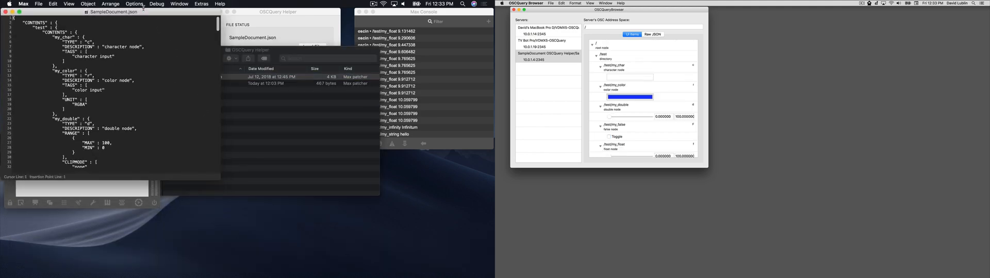
drag(218, 181, 214, 273)
Step: Examine the node definitions in SampleDocument.json, including the my_color entry with its type, tags and unit
scroll(146, 195, down, 20)
scroll(146, 195, down, 20)
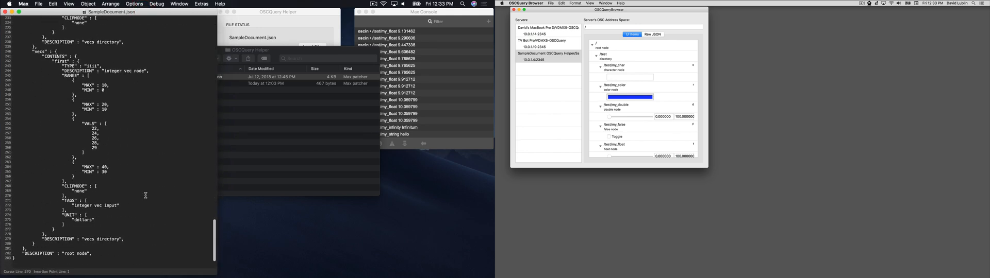
scroll(146, 195, up, 20)
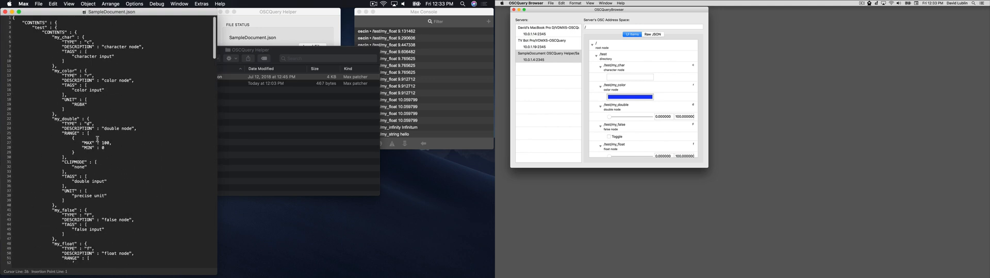
drag(57, 115, 10, 73)
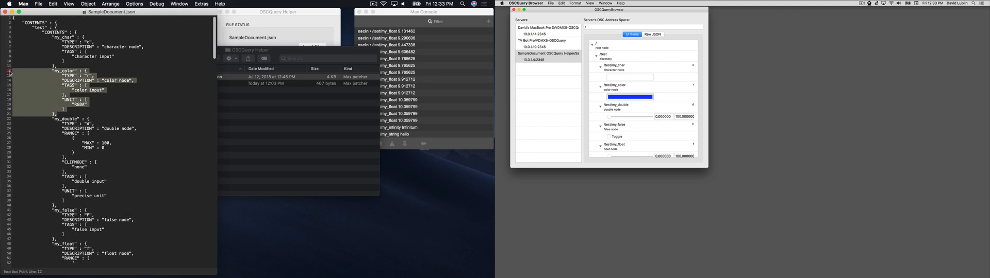
key(super+c)
click(70, 94)
scroll(78, 104, down, 4)
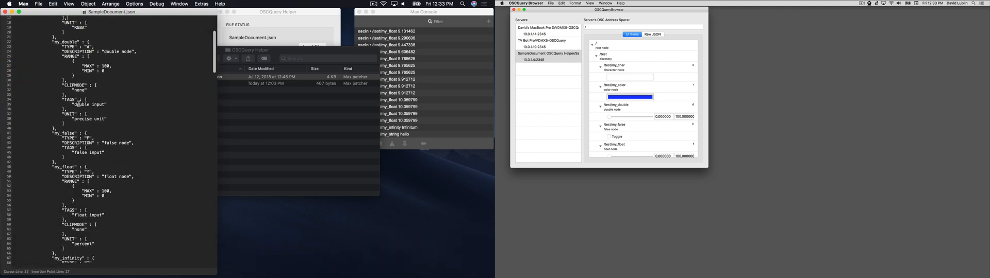
scroll(118, 102, up, 5)
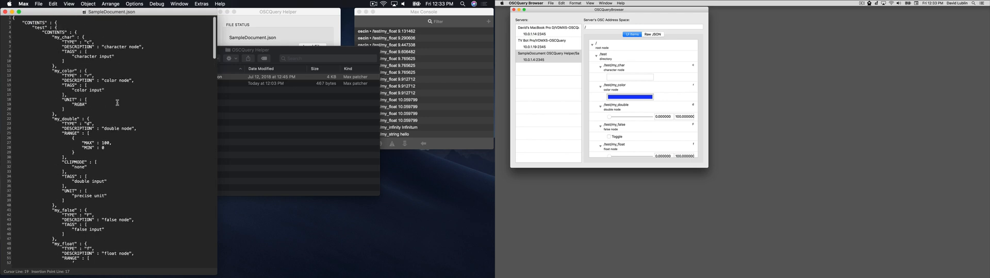
Step: Close SampleDocument.json and open Test Doc 1.json from the OSCQuery Helper folder
key(super+w)
click(235, 128)
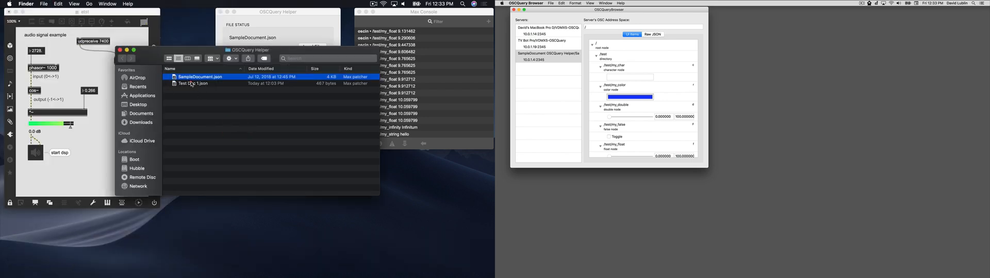
click(192, 84)
drag(150, 62, 168, 86)
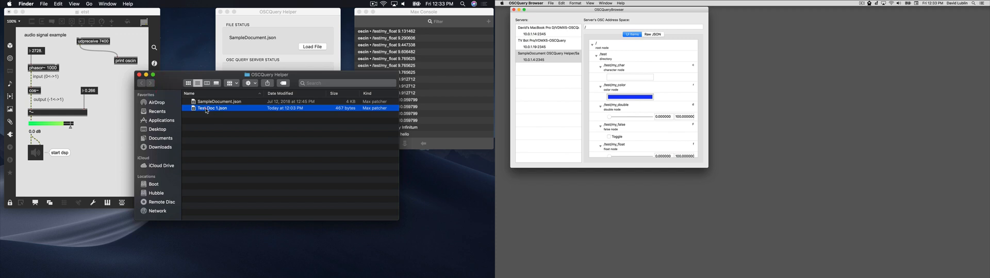
double_click(206, 109)
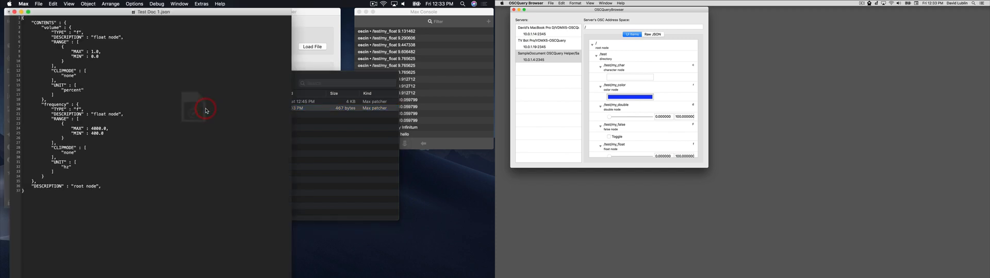
drag(103, 7, 116, 7)
Step: Examine the volume and frequency nodes in Test Doc 1.json, including their units and the frequency range
double_click(79, 28)
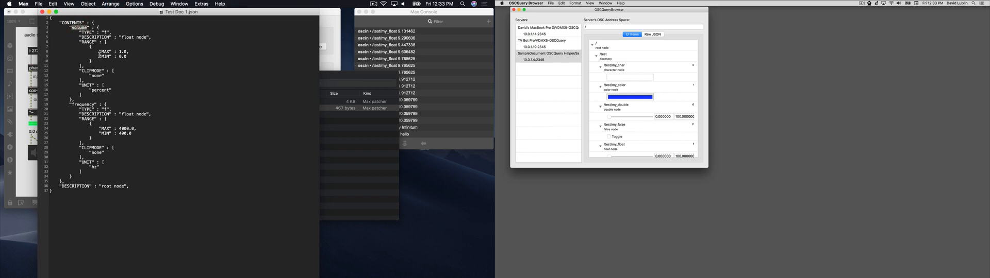
double_click(86, 105)
click(95, 177)
drag(81, 95, 38, 85)
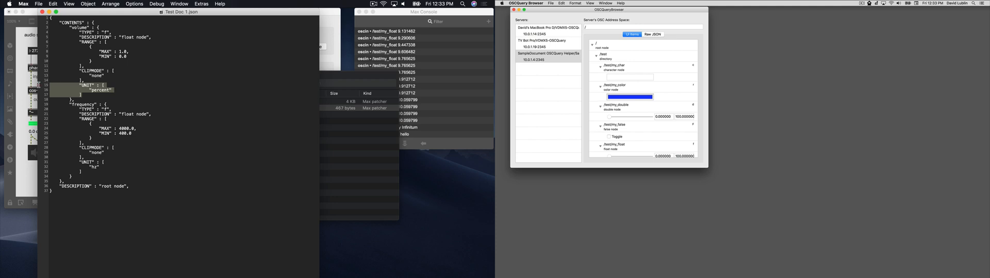
click(90, 91)
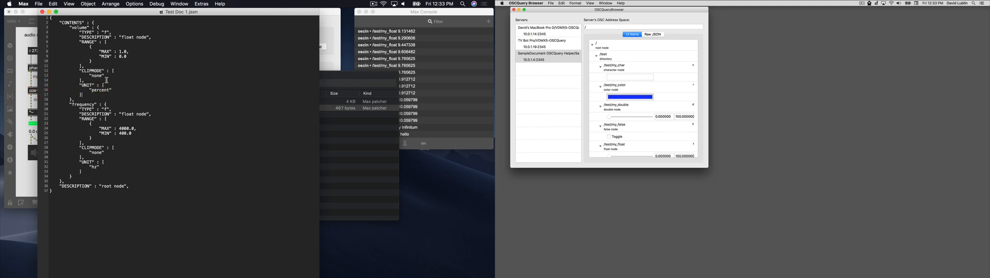
drag(87, 174, 37, 159)
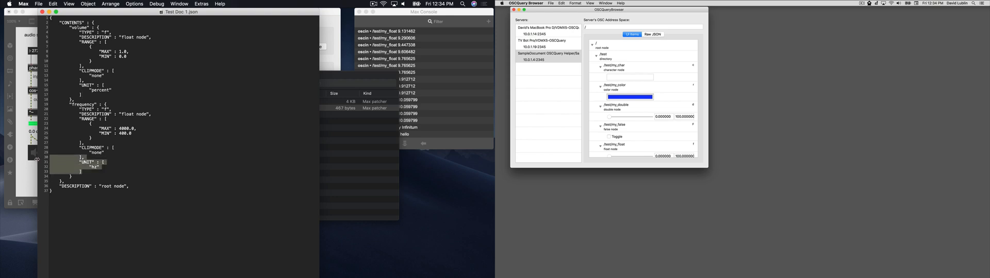
click(124, 115)
drag(104, 137, 36, 123)
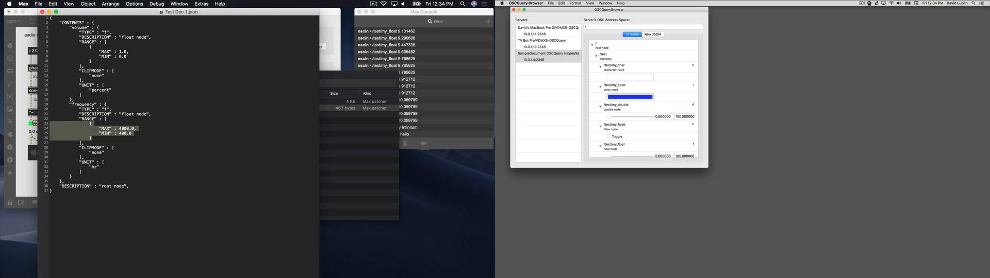
Step: Duplicate the frequency node below the original in Test Doc 1.json and rename the copy othervalue
drag(50, 45, 93, 64)
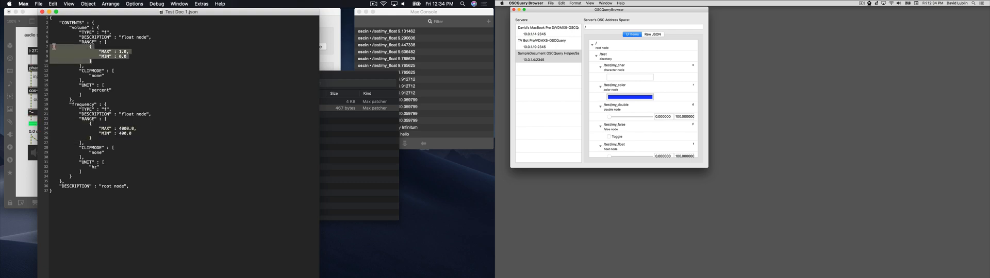
click(96, 69)
drag(74, 175, 73, 100)
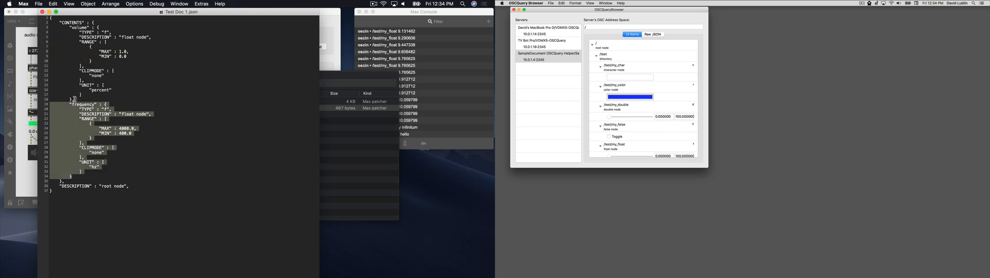
key(super+Right)
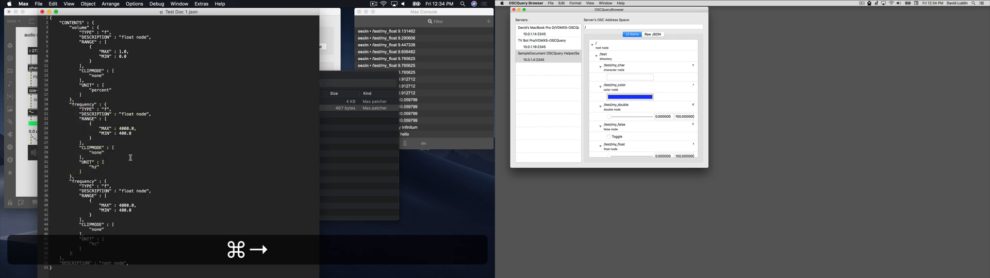
text(, 		"frequency" : { 			"TYPE" : "f", 			"DESCRIPTION" : "float node", 			"RANGE" : [ 				{ 					"MAX" : 4000.0, 					"MIN" : 400.0 				} 			], 			"CLIPMODE" : [ 				"none" 			], 			"UNIT" : [ 				"hz" 			] 		})
double_click(83, 181)
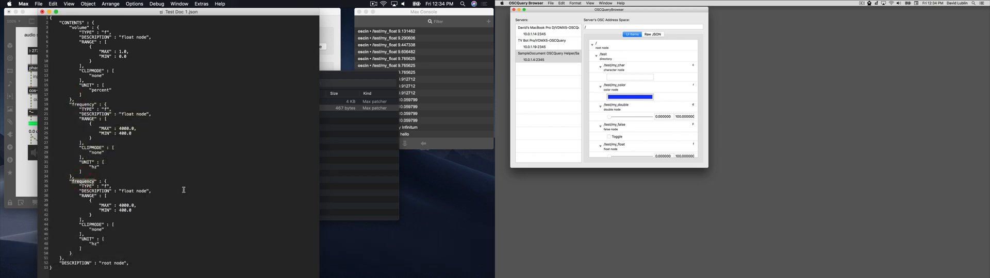
text(othervalue)
Step: Set the othervalue range to MAX 1 and MIN 0, and delete that node's UNIT entry
double_click(122, 206)
text(1)
double_click(122, 208)
text(0)
key(Right)
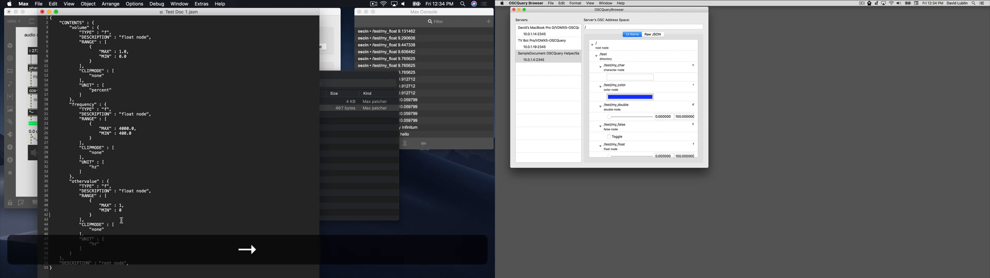
drag(81, 249, 81, 235)
key(BackSpace)
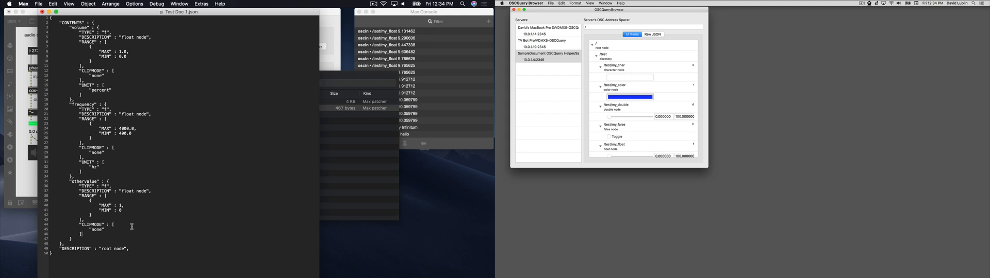
Step: Save and close Test Doc 1.json, and minimise the OSCQuery Helper folder window
key(super)
key(super)
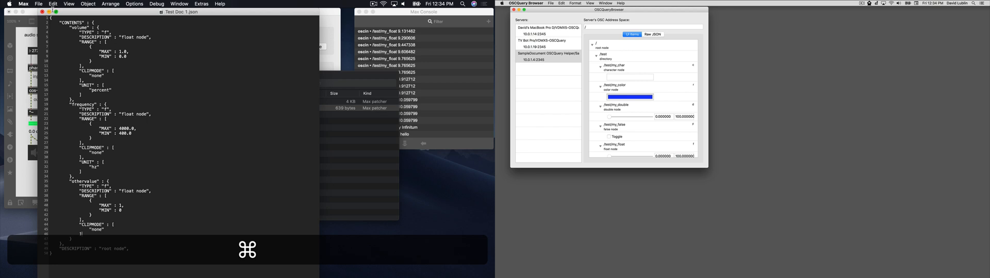
key(super+w)
click(227, 136)
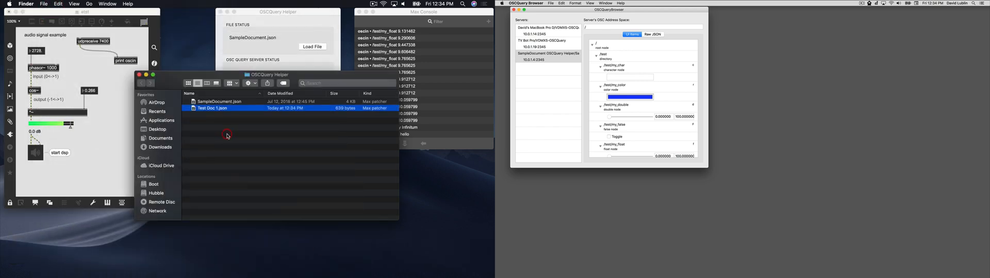
key(super+m)
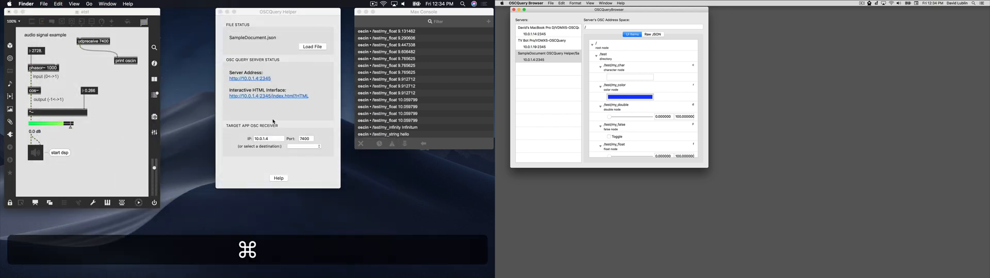
Step: Switch to the OSCQuery Helper app and load Test Doc 1.json as its served file
click(274, 121)
click(312, 47)
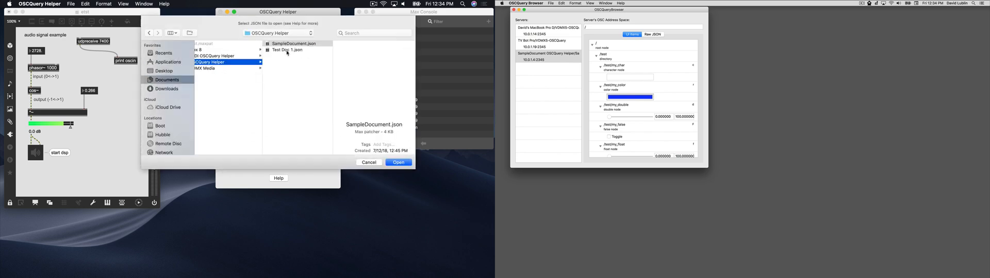
click(292, 50)
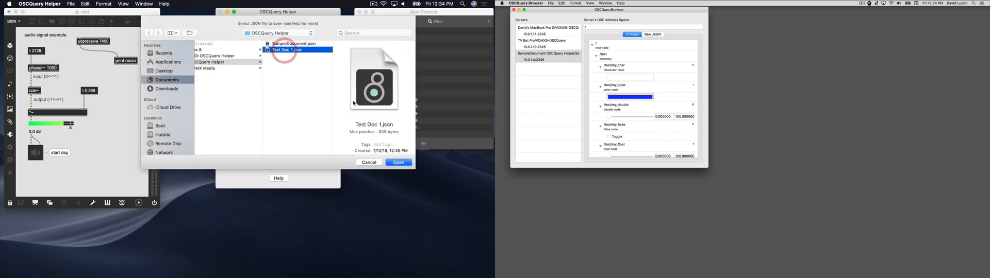
click(397, 162)
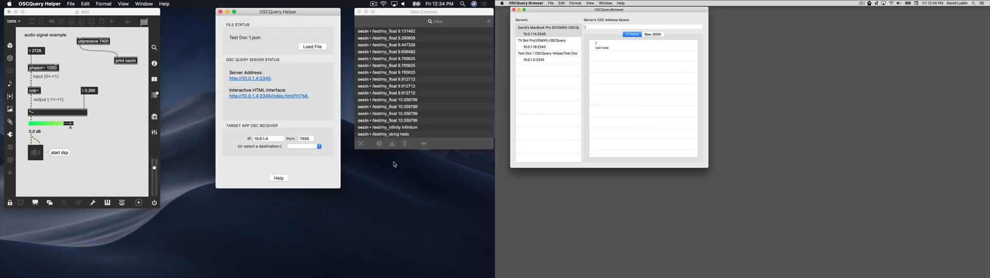
Step: Open the Test Doc 1 server in OSCQueryBrowser and send test values: frequency about 1519, a raised othervalue, and volume about 0.42
click(562, 57)
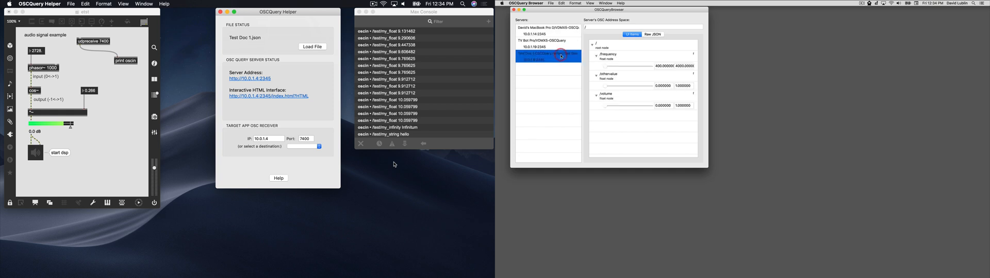
drag(611, 67, 620, 67)
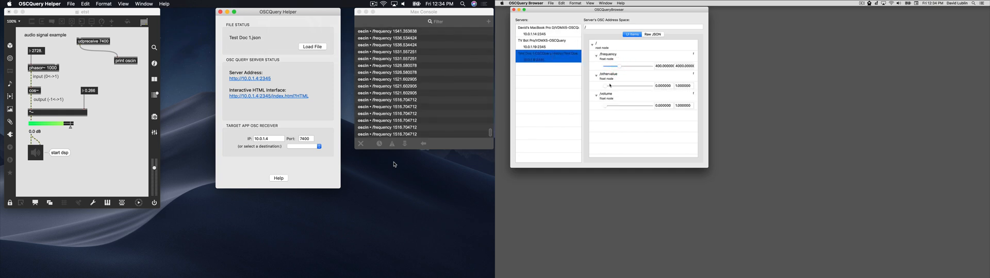
drag(610, 87, 622, 88)
drag(609, 107, 625, 111)
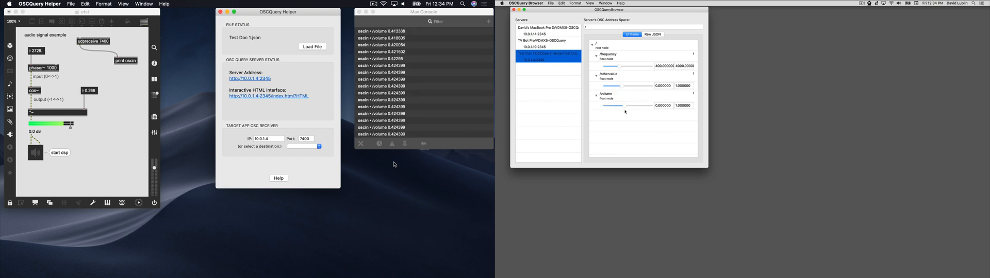
Step: Unlock the Max patch and turn a copy of the print oscin object into route /frequency /volume /othervalue
click(119, 109)
super+click(118, 110)
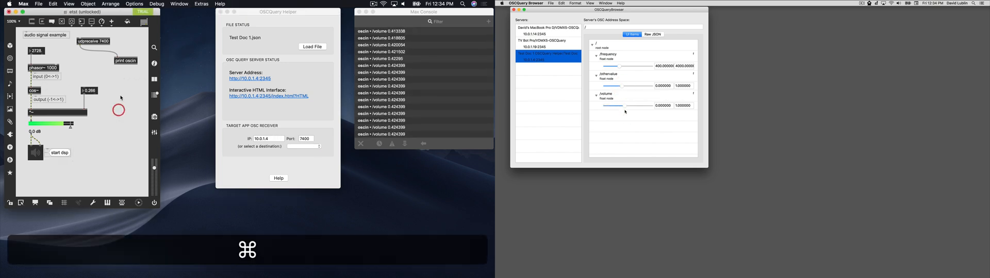
alt+super+click(124, 64)
drag(124, 64, 83, 66)
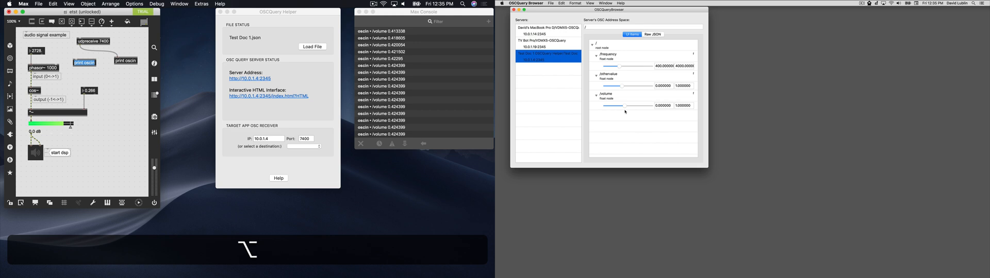
double_click(84, 63)
text(route /frequency /volume /othervalue)
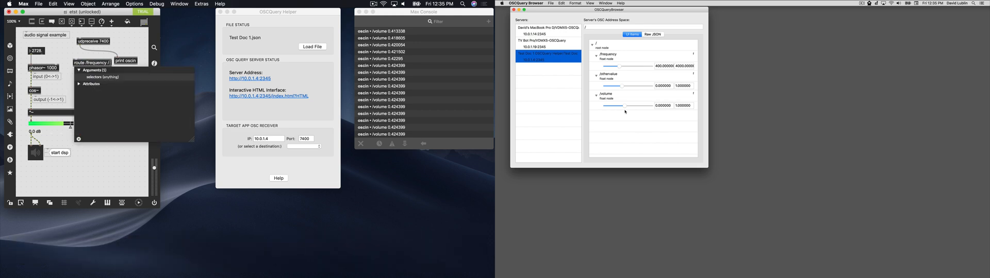
key(BackSpace)
text(/volume /othervalue)
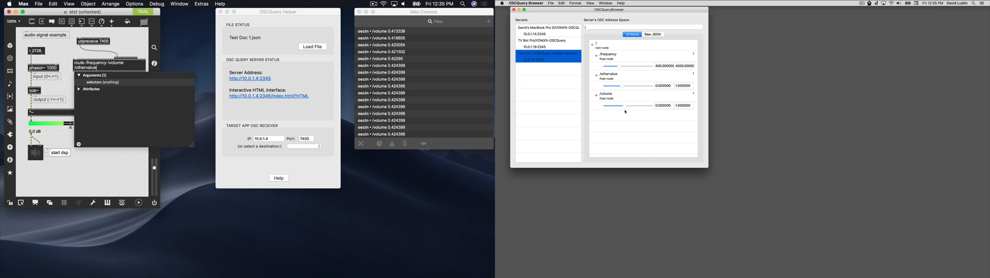
key(Return)
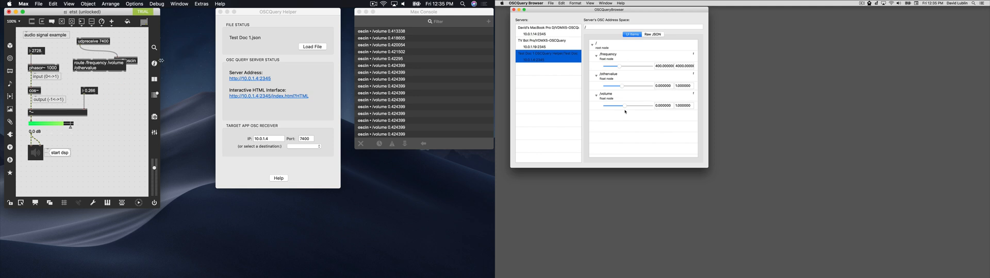
Step: Widen the patch window, move print oscin clear of the route object, and stretch the route object to a single line
drag(161, 60, 192, 61)
drag(130, 61, 148, 52)
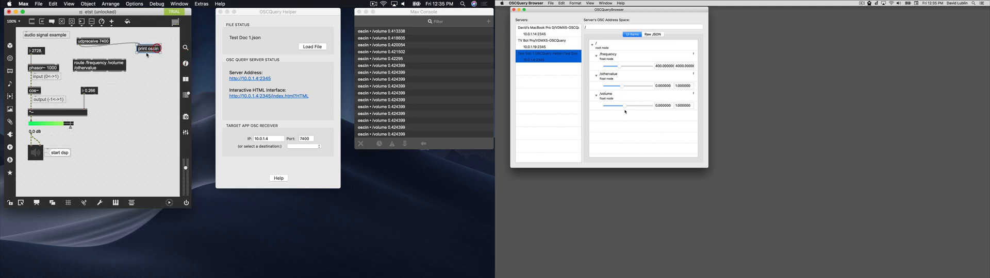
click(126, 64)
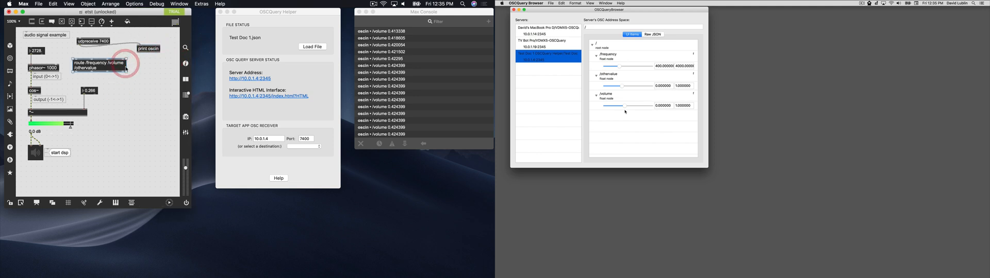
drag(126, 71, 155, 72)
click(121, 79)
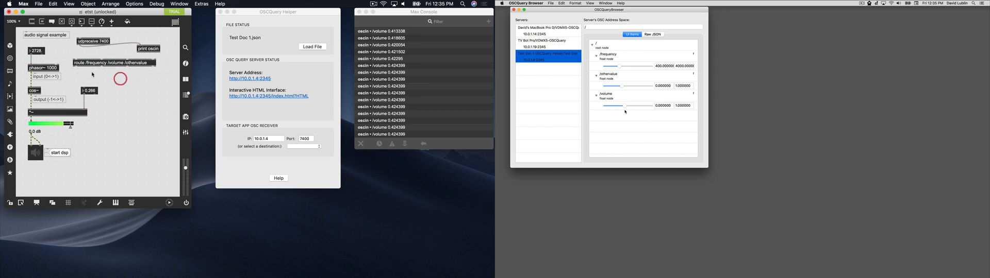
Step: Connect udpreceive 7400 to the route object, wire its frequency and volume outlets to the two number boxes, and lock the patch
drag(76, 59, 89, 84)
super+click(114, 86)
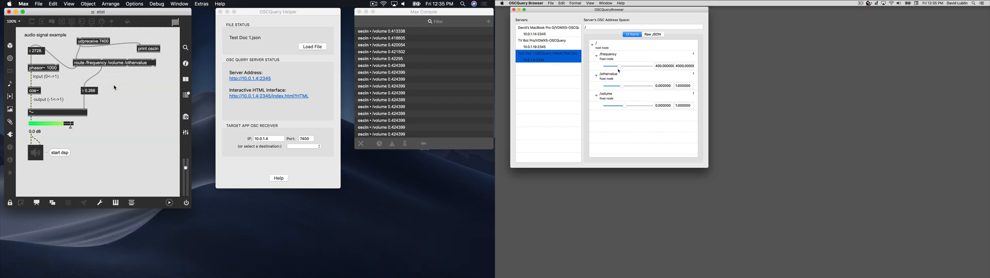
Step: With the patch audio on, set frequency to about 2265, volume to about 0.04 and othervalue to about 0.41 in OSCQueryBrowser
drag(619, 67, 623, 67)
drag(623, 104, 609, 109)
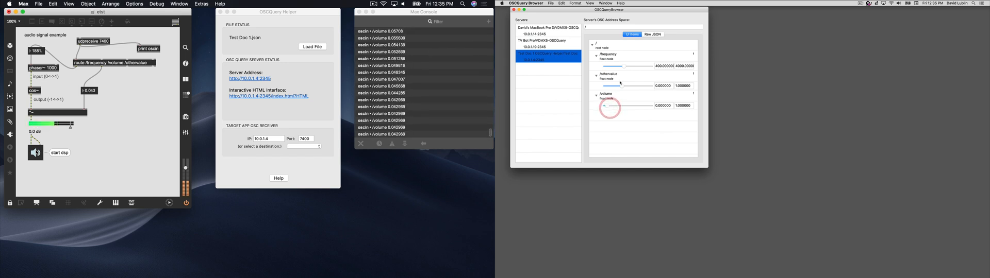
drag(624, 66, 629, 67)
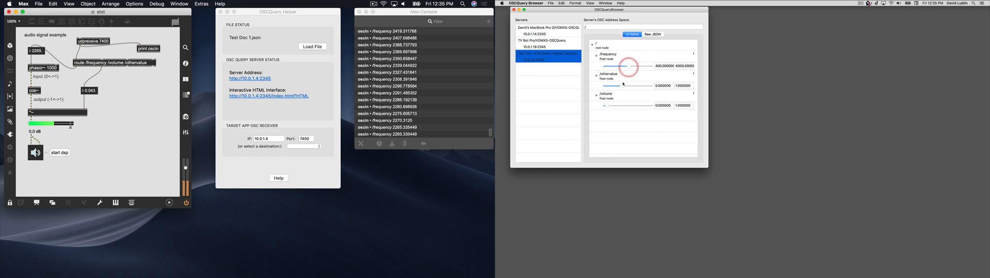
drag(623, 86, 624, 86)
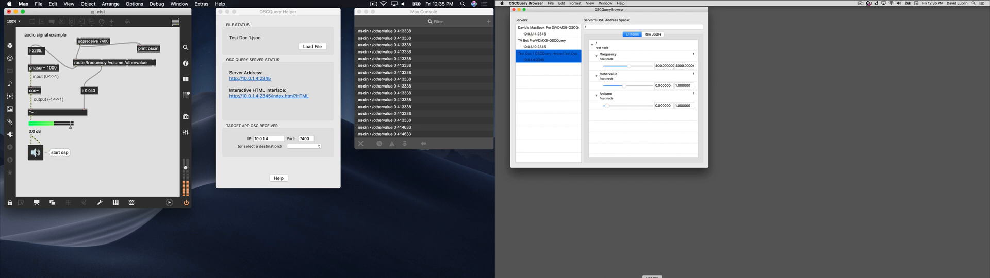
Step: Switch to VDMX5, add an OSCQuery Client plugin, and place its window in free space with OSCQueryBrowser hidden
click(651, 250)
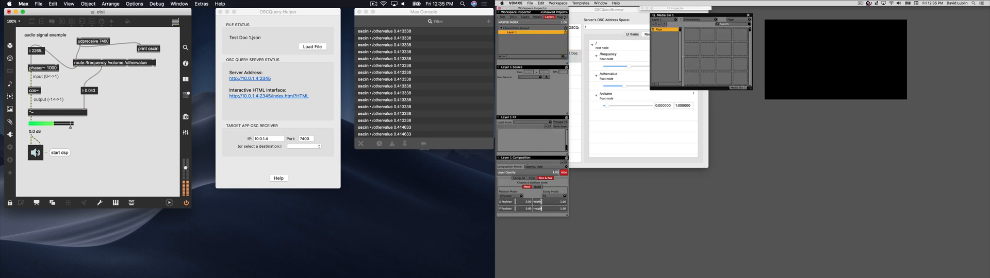
click(562, 17)
click(500, 58)
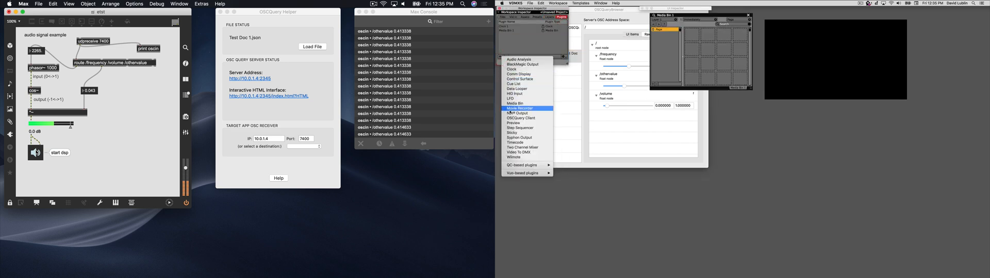
click(526, 118)
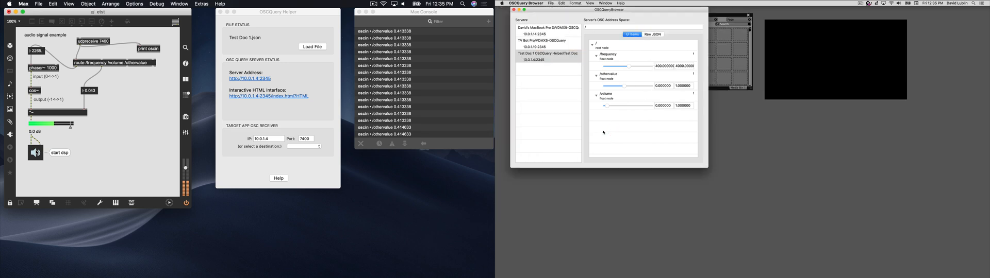
key(super+h)
drag(665, 34, 595, 99)
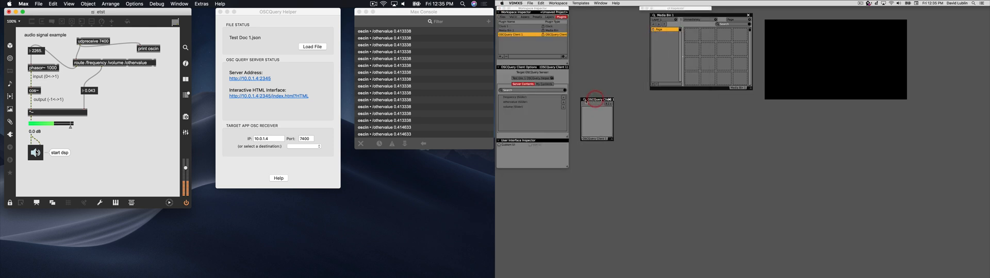
Step: Add frequency and volume sliders to the OSCQuery Client, widen its window, and set volume to about 0.51
click(564, 97)
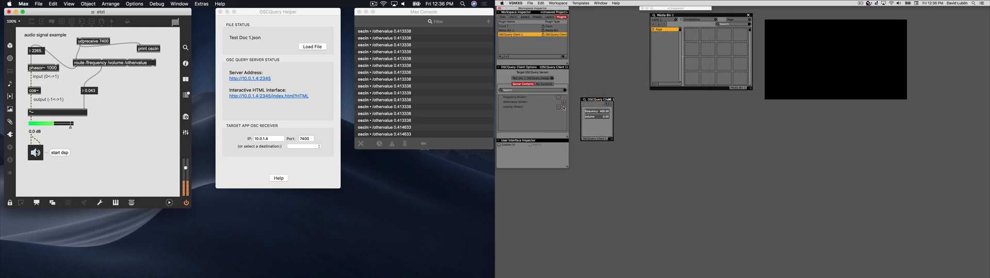
drag(609, 135, 634, 142)
drag(604, 113, 608, 118)
Step: Add a Step Sequencer plugin and place its window below the OSCQuery Client window
click(503, 57)
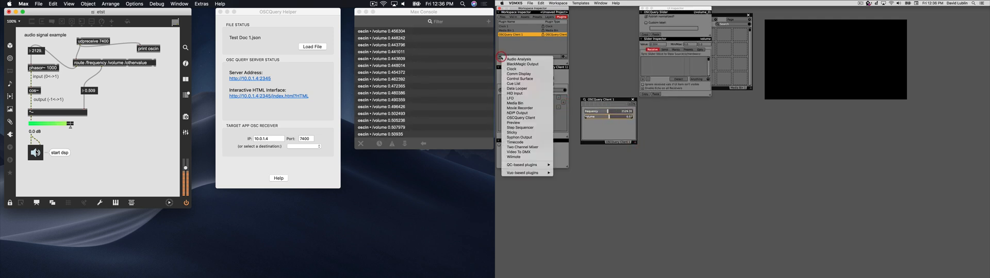
click(515, 128)
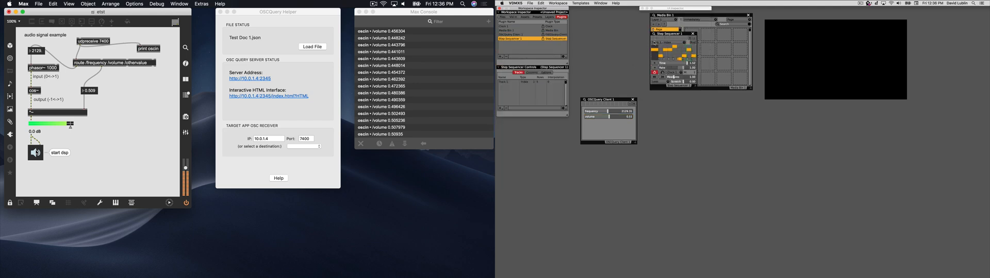
drag(665, 34, 587, 165)
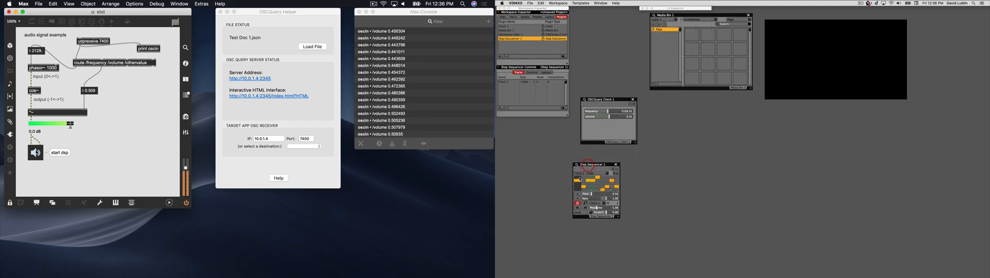
Step: Drive the OSCQuery Client's frequency slider with the Step Sequencer track, enlarge the sequencer window, and lower one of its middle steps
drag(578, 183, 613, 113)
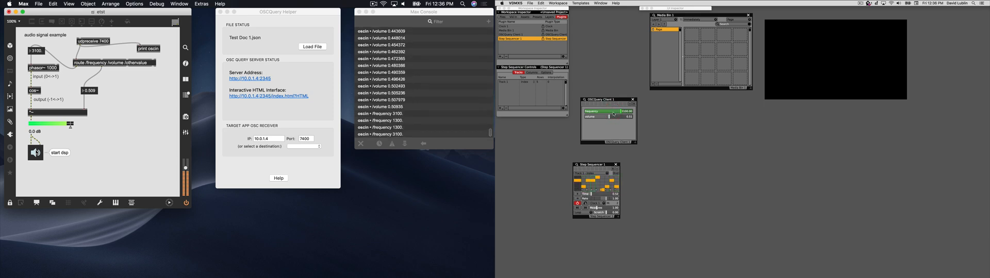
drag(618, 217, 677, 228)
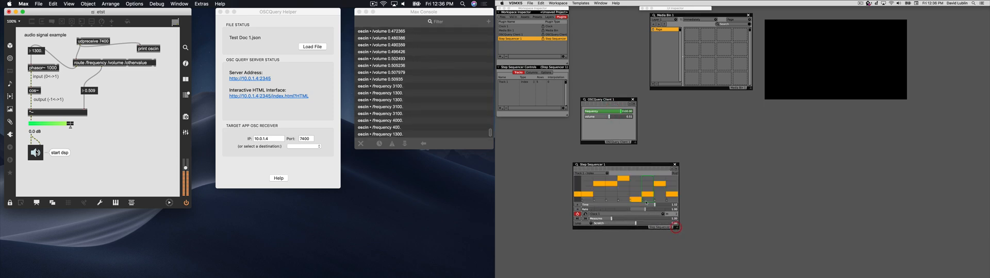
click(612, 190)
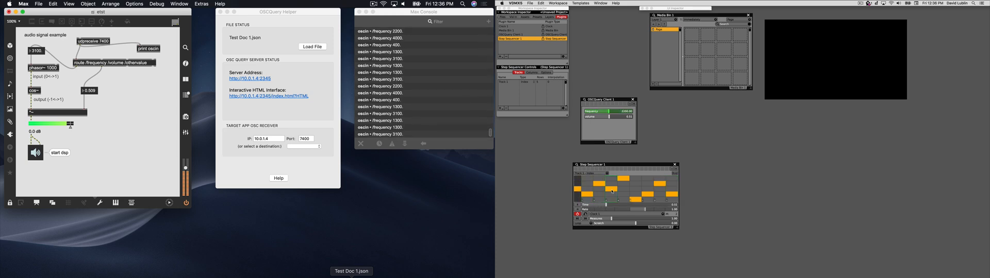
Step: In Test Doc 1.json, change othervalue's TYPE to "i" and its DESCRIPTION to "int node", and save the file
click(351, 277)
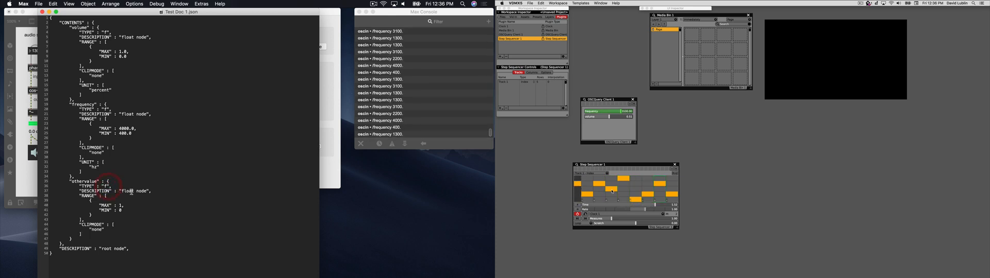
key(BackSpace)
text(i)
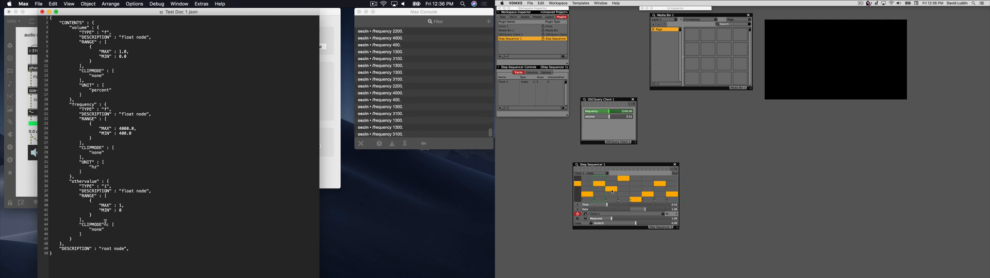
key(super)
double_click(127, 191)
text(int)
key(super)
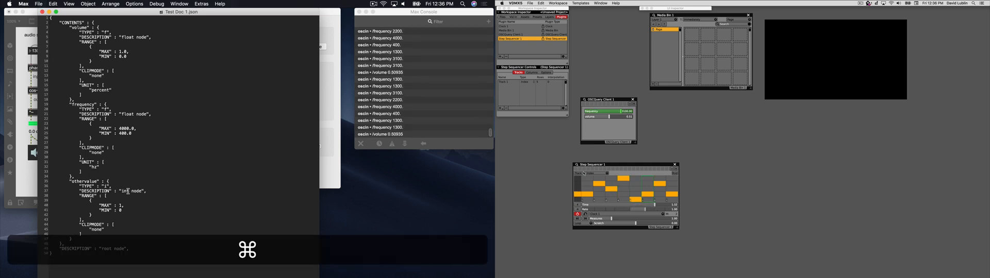
Step: In VDMX5, add the othervalue toggle to the OSCQuery Client controls and trigger it
click(585, 101)
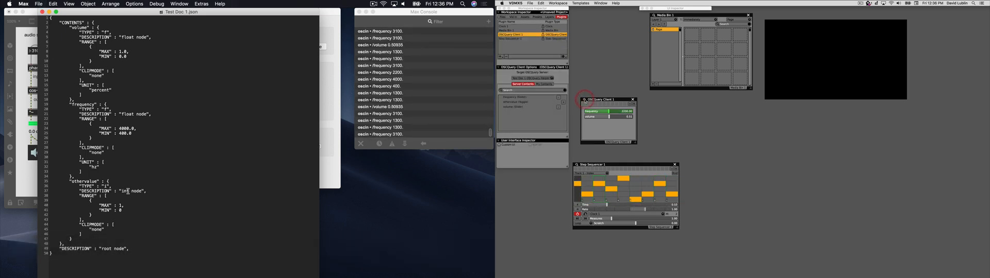
click(513, 102)
click(563, 102)
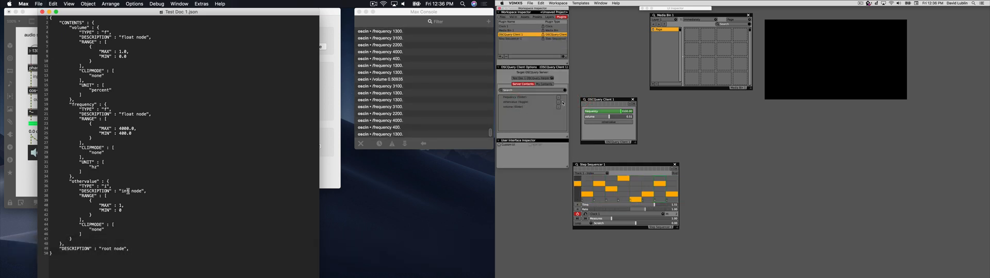
click(598, 122)
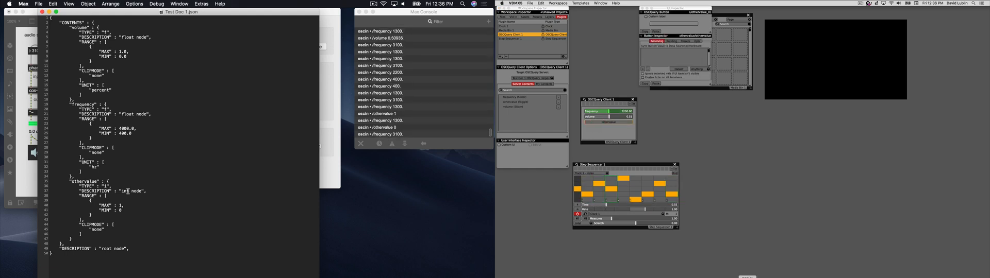
Step: Switch to OSCQueryBrowser and toggle othervalue on and off
click(824, 277)
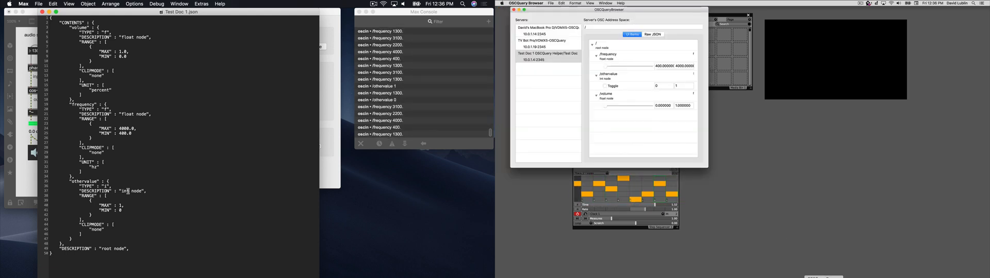
click(604, 87)
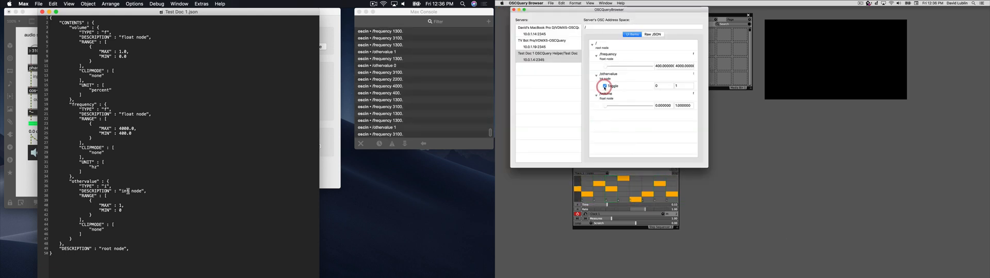
click(605, 87)
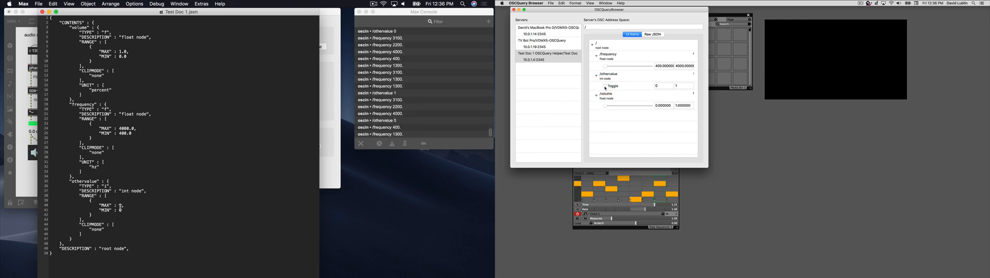
Step: Set othervalue's MAX to 3 in Test Doc 1.json, save it, and send the value 2 for othervalue from OSCQueryBrowser
key(BackSpace)
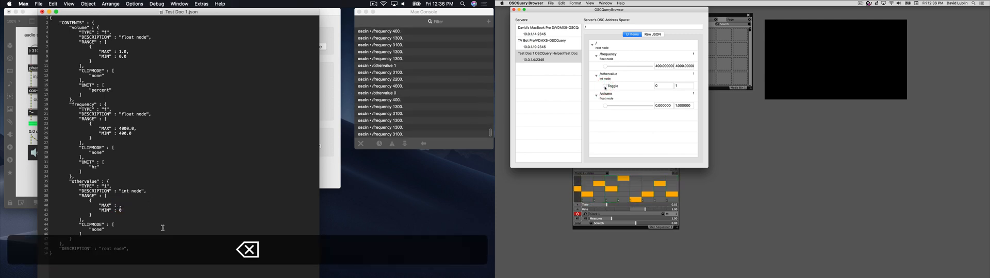
text(3)
key(super+s)
click(612, 86)
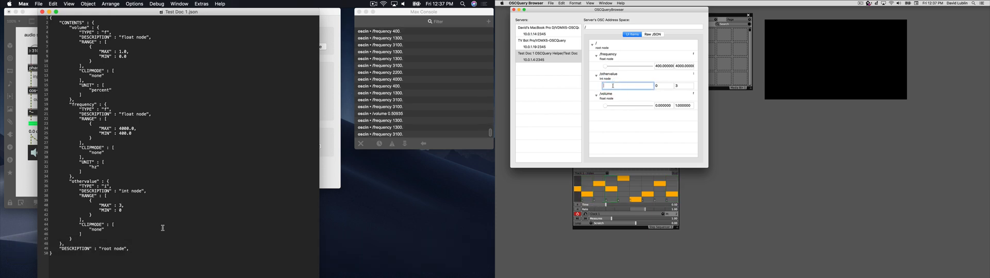
text(2)
key(Tab)
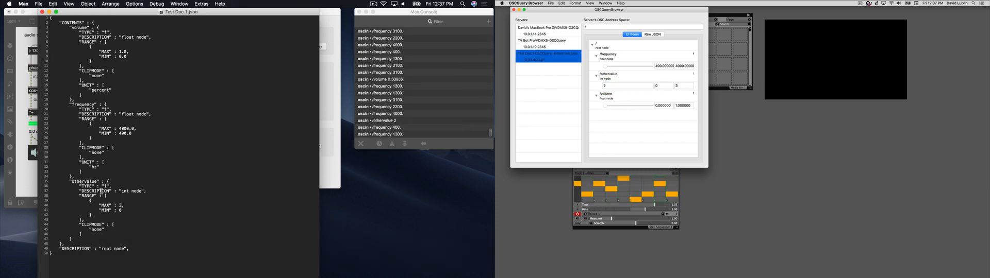
Step: Set othervalue's MAX to 1 in the JSON document, save it, and toggle othervalue on and off in OSCQueryBrowser
key(BackSpace)
text(1)
key(super+s)
click(44, 208)
click(109, 199)
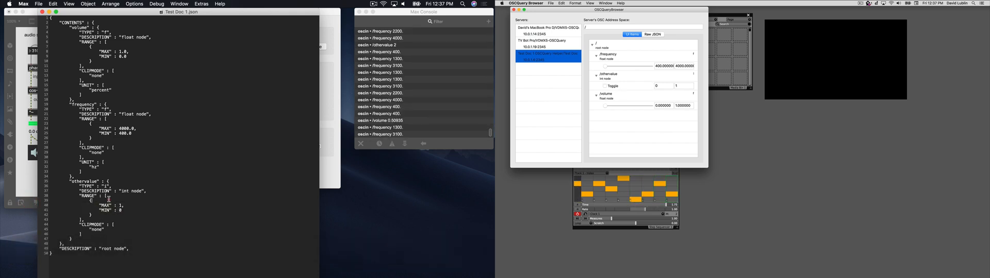
click(605, 86)
click(604, 87)
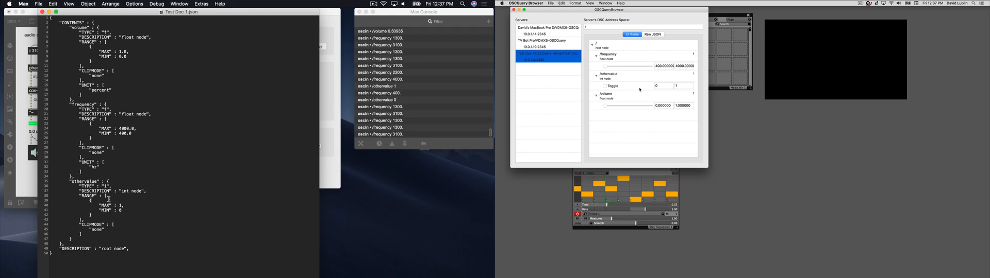
Step: Duplicate the othervalue node as "teststring" with TYPE "s" and DESCRIPTION "string node", without RANGE and CLIPMODE, and save
drag(78, 239, 71, 176)
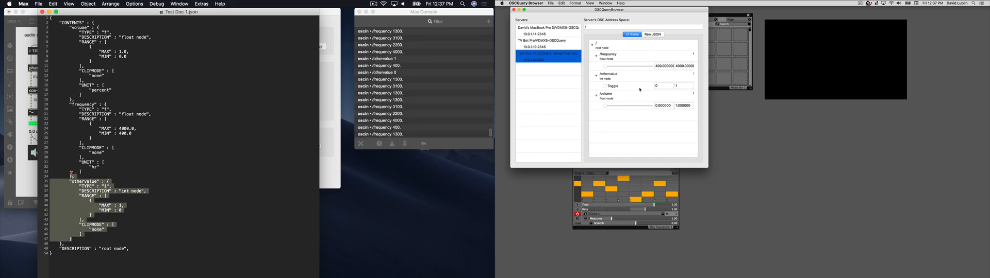
key(super+Right)
text(,         "othervalue" : {             "TYPE" : "i",             "DESCRIPTION" : "int node",             "RANGE" : [                 {                     "MAX" : 1,                     "MIN" : 0                 }             ],             "CLIPMODE" : [                 "none"             ]         })
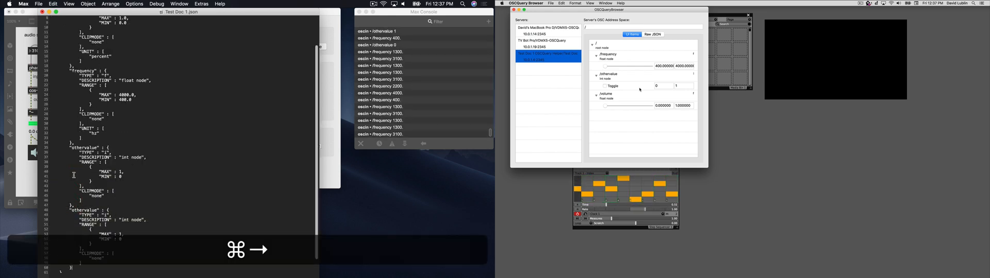
drag(82, 262, 45, 227)
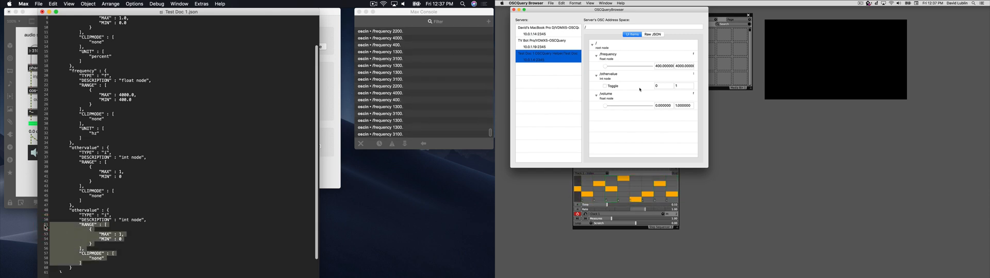
key(BackSpace)
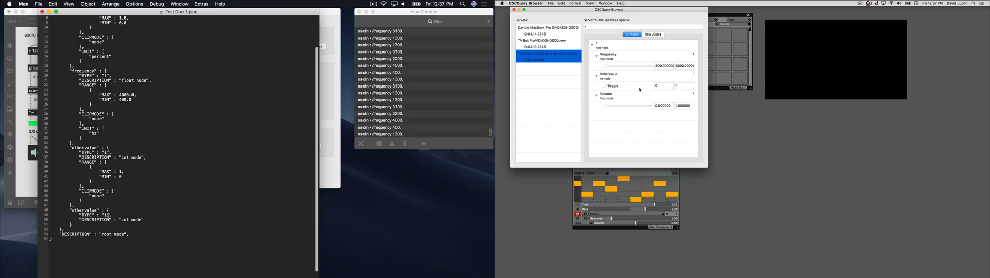
key(BackSpace)
key(super+BackSpace)
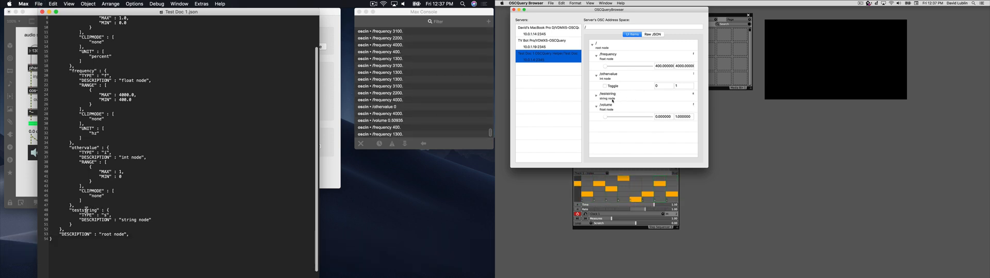
Step: Expand the teststring node in OSCQueryBrowser and send the text "hello" from it
click(596, 96)
click(613, 106)
text(hello)
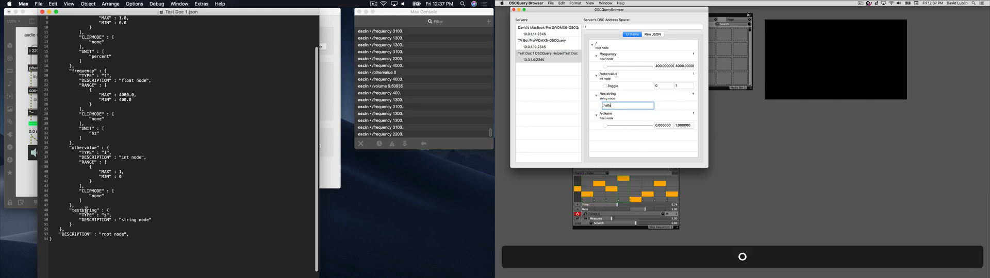
key(Return)
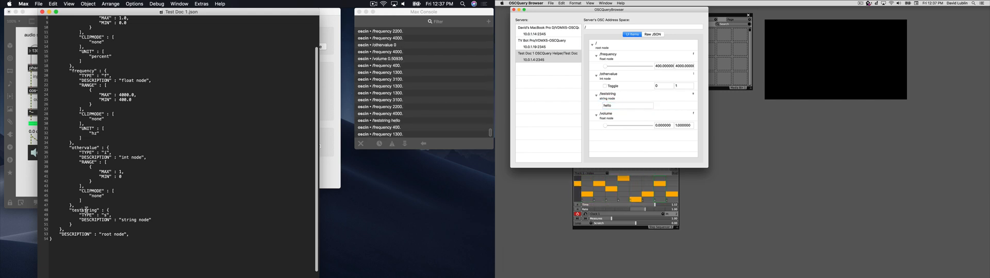
Step: Hide OSCQueryBrowser, add the teststring text input to VDMX5's OSCQuery Client, and send "goodbye" from it
key(super+h)
click(563, 108)
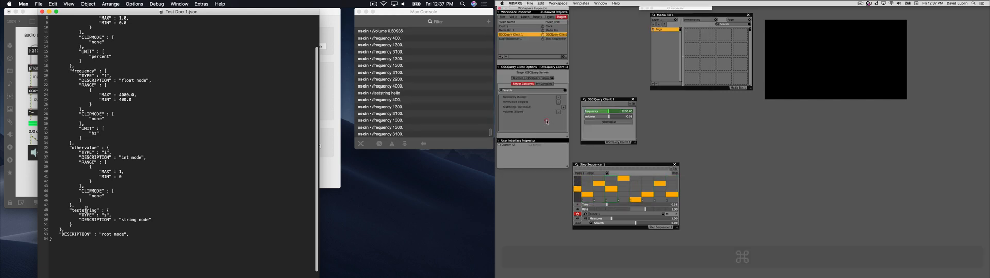
click(591, 131)
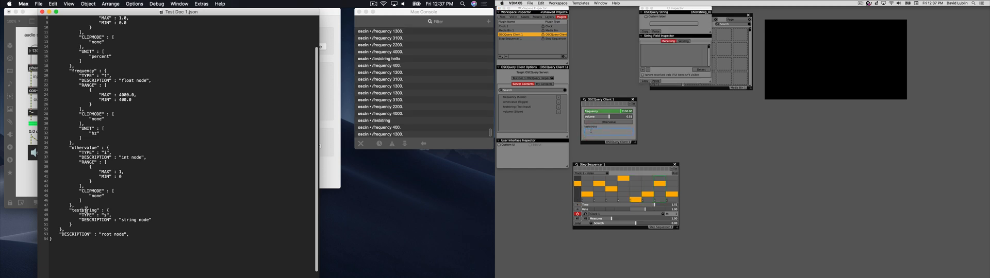
text(goodbye)
key(BackSpace)
key(BackSpace)
key(BackSpace)
text(bye)
key(Return)
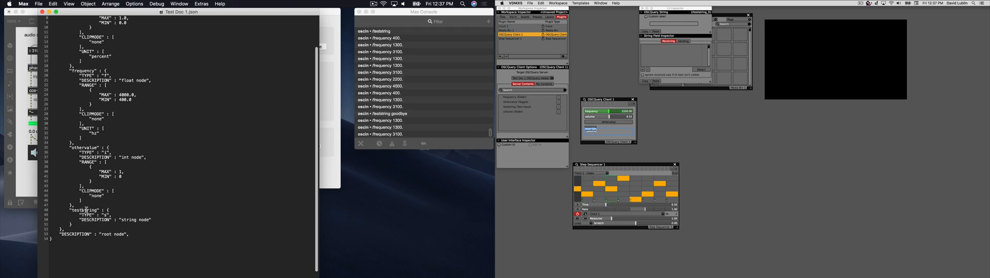